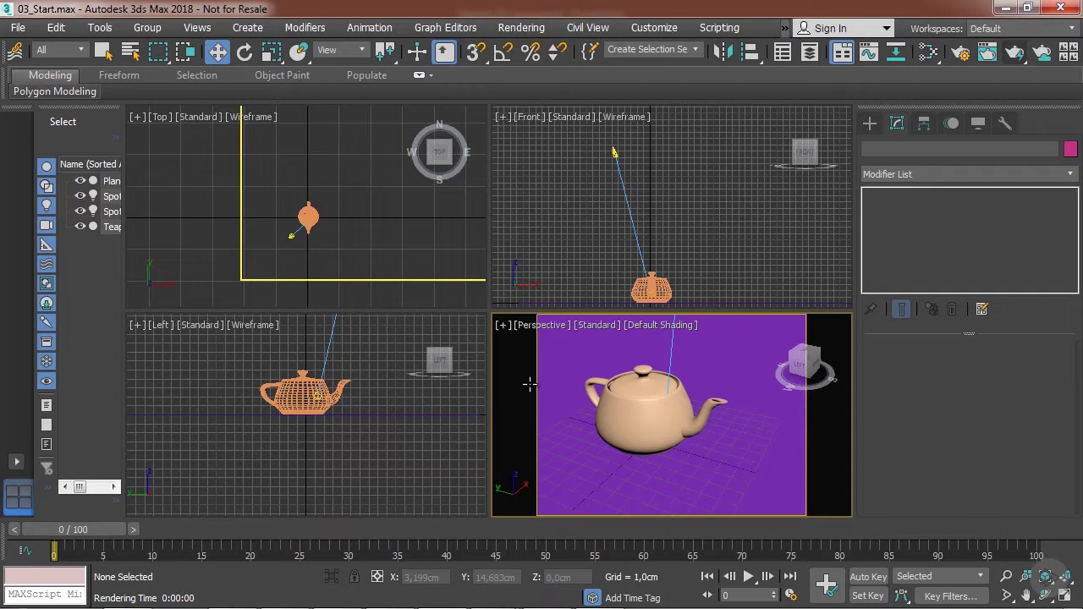
Activate the Front viewport in the 03_Start.max teapot scene
left_click(592, 206)
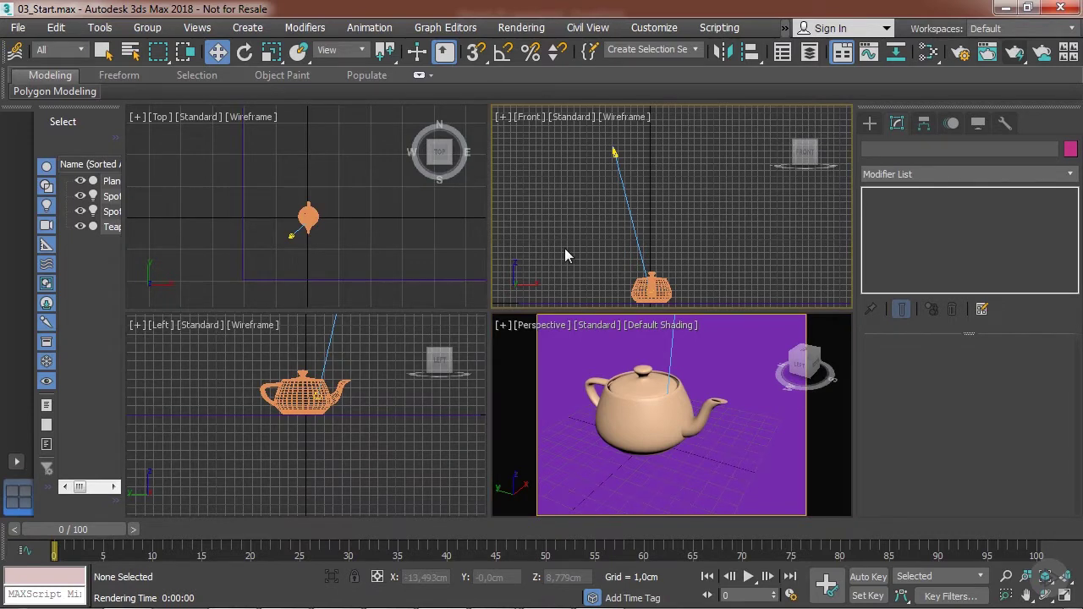
Select Spot001 and bring up its Spotlight Parameters, showing Hotspot/Beam 21,5 and Falloff/Field 23,5
left_click(612, 153)
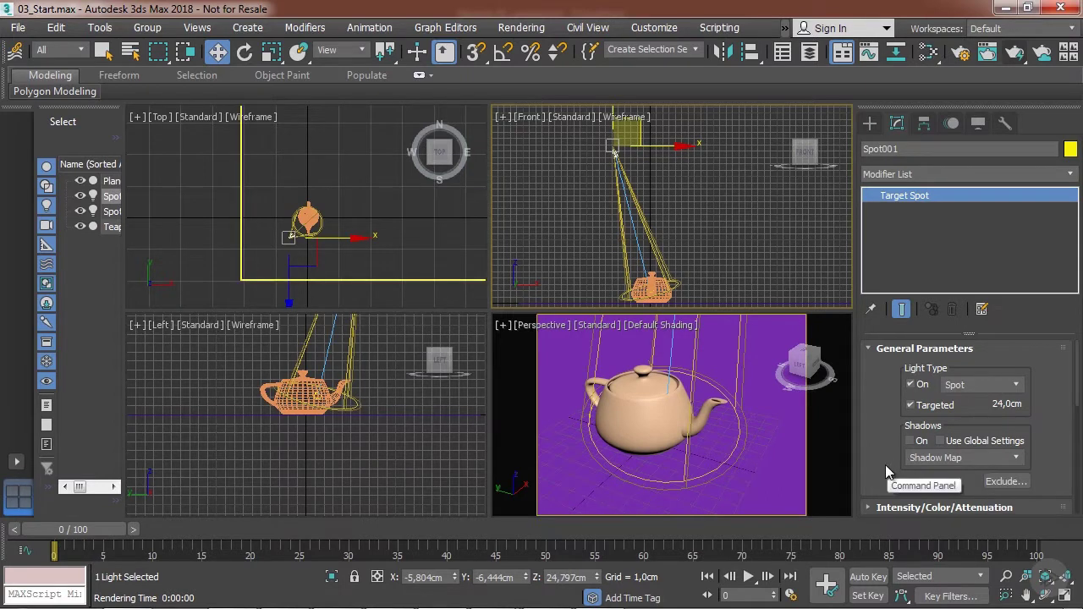
left_click_drag(883, 469, 880, 307)
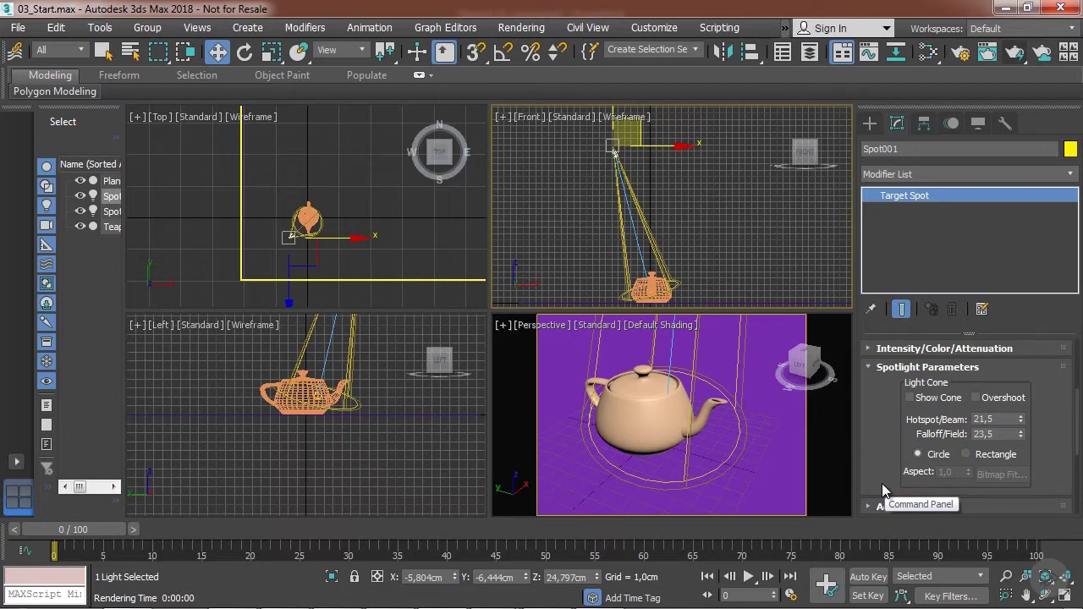
Turn on Show Cone for Spot001 and deselect to confirm the cone stays visible
left_click(909, 398)
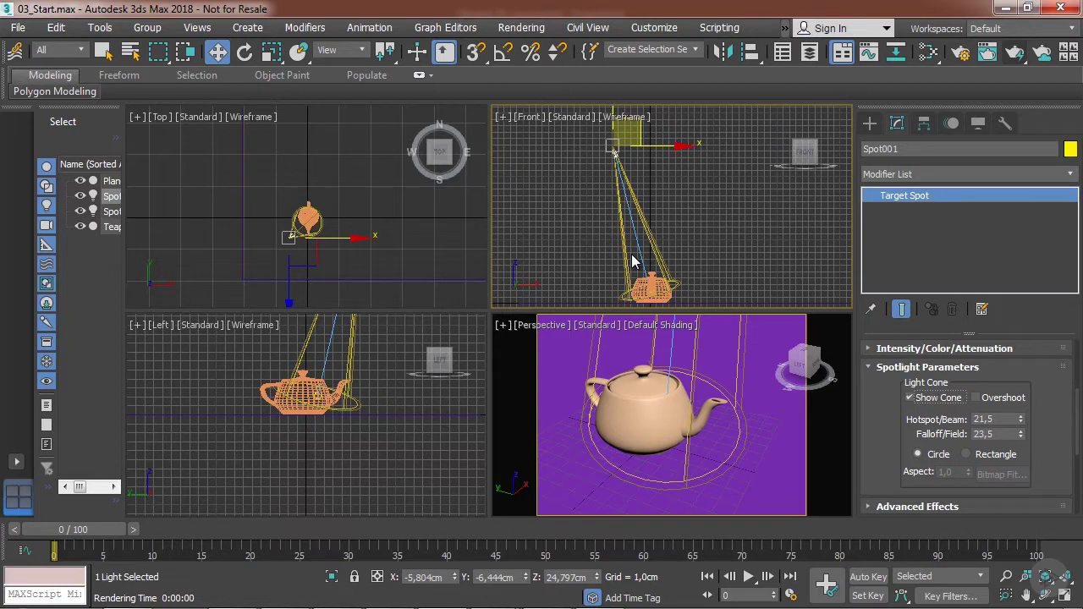
left_click(584, 213)
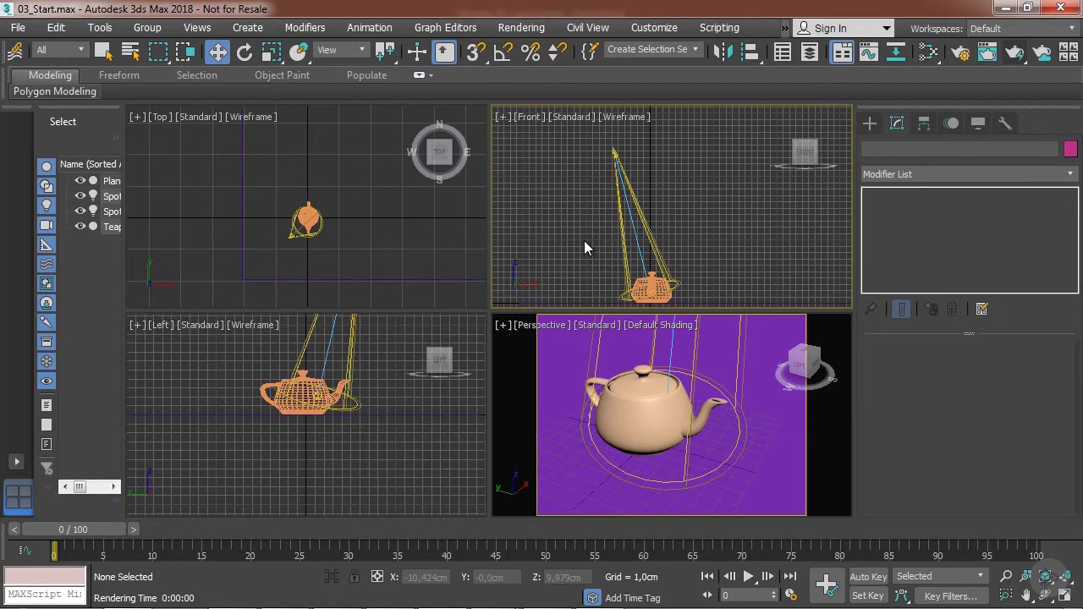
Turn off Spot001's Show Cone, confirm it hides when deselected, then reselect to view Hotspot/Falloff
left_click(618, 155)
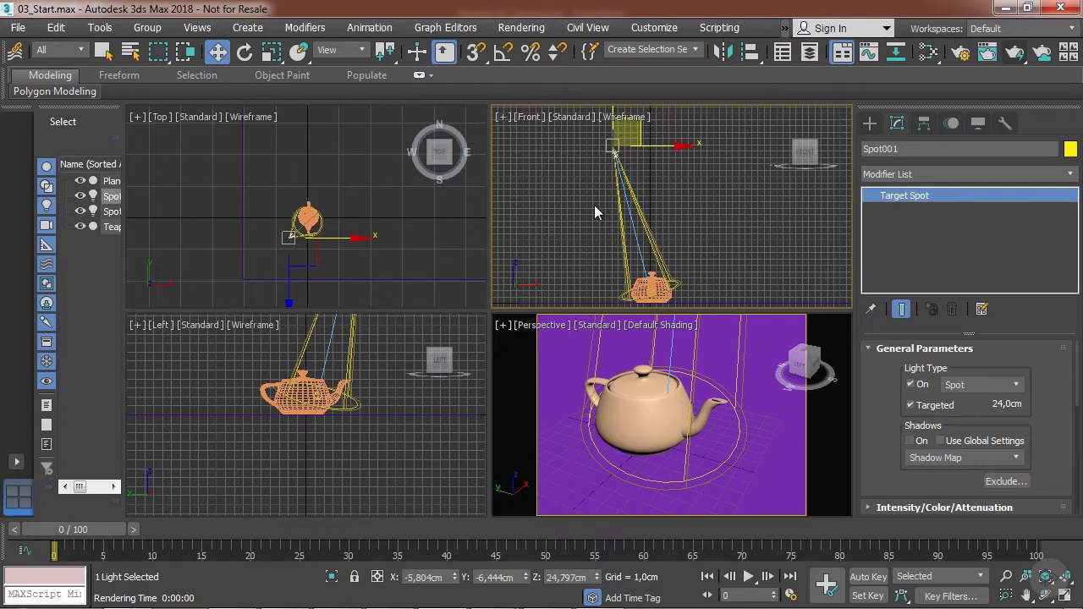
left_click_drag(895, 491, 893, 406)
scroll(892, 406, "down", 3)
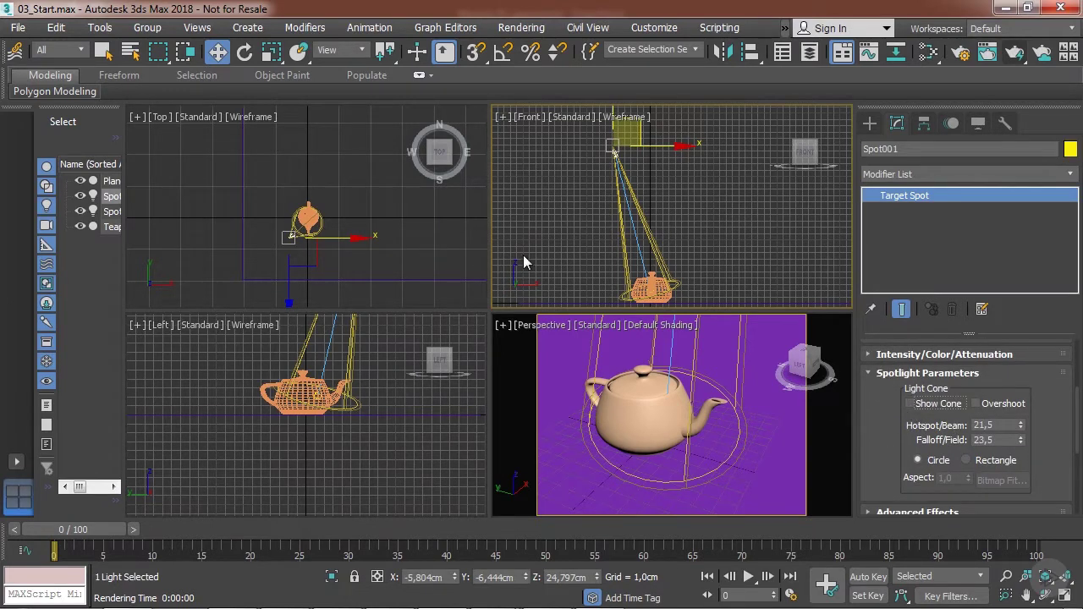
left_click(576, 230)
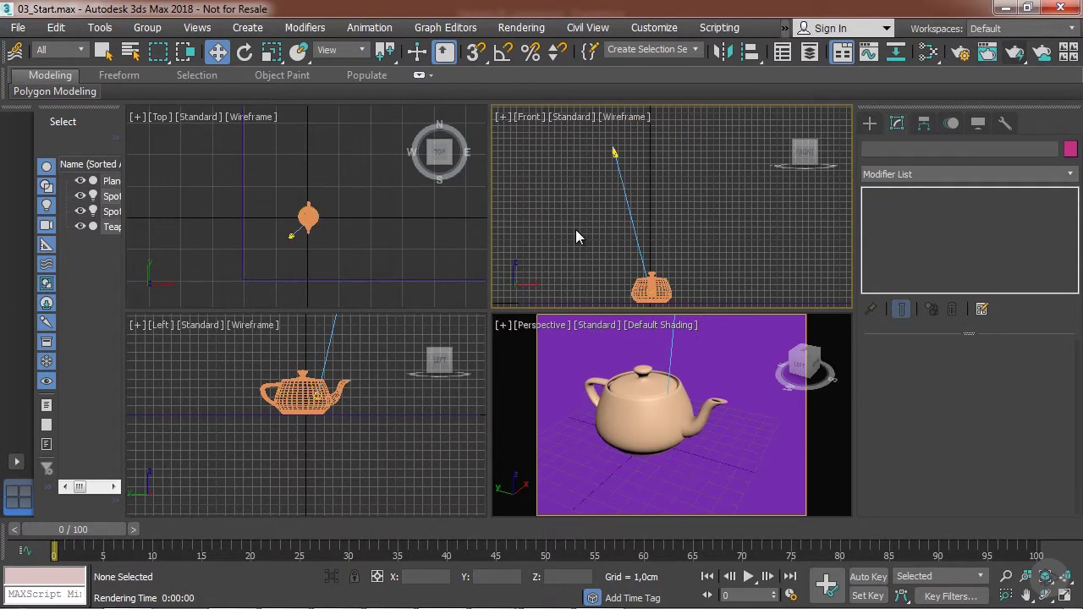
left_click(614, 151)
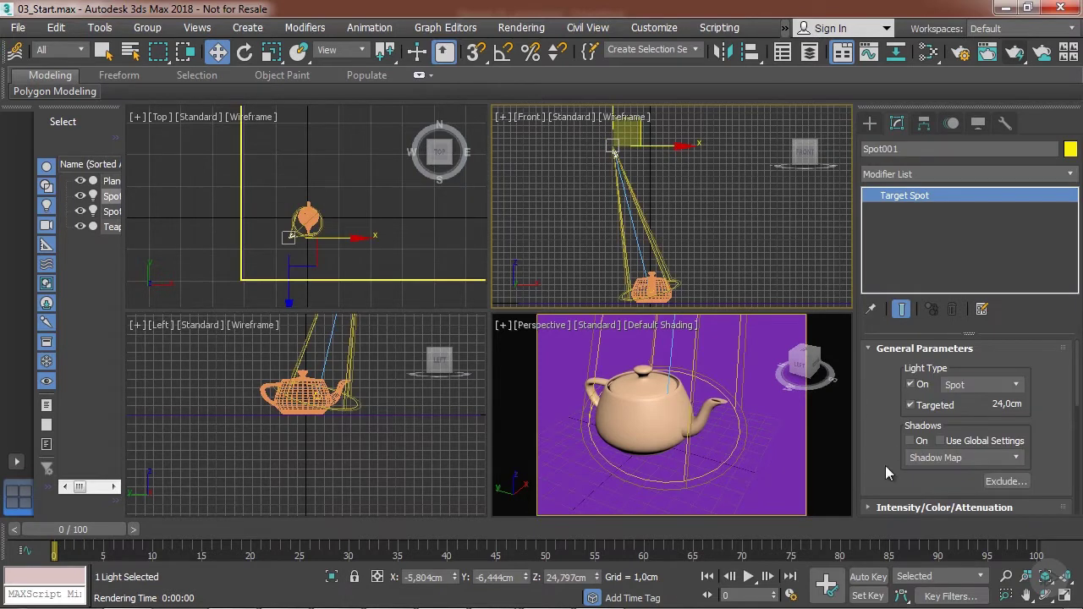
scroll(884, 465, "down", 5)
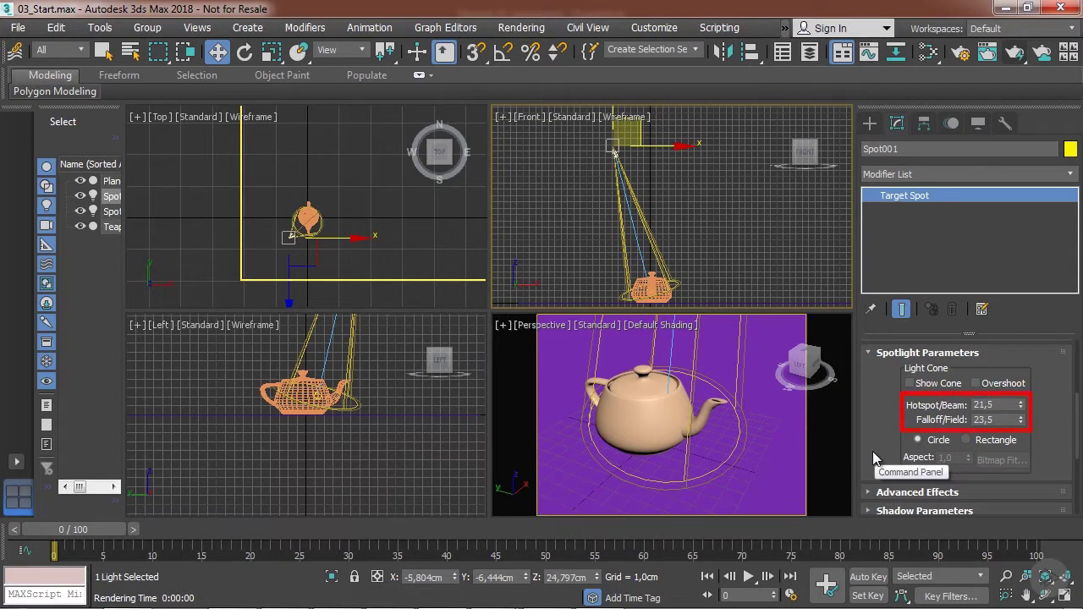
Render the Perspective view showing the teapot in a soft purple spotlight pool
right_click(609, 433)
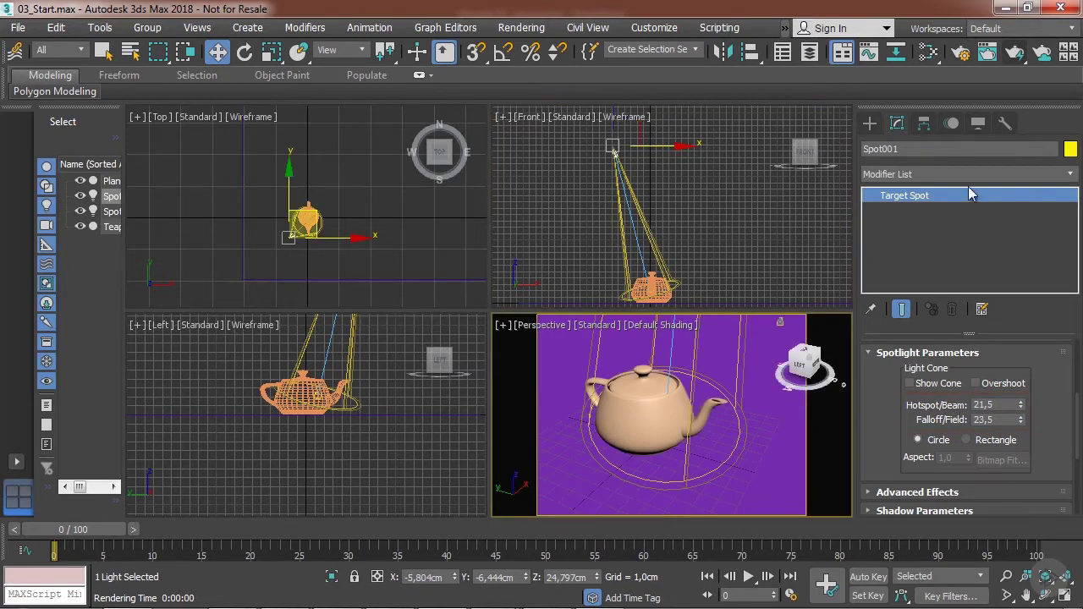
left_click(1015, 53)
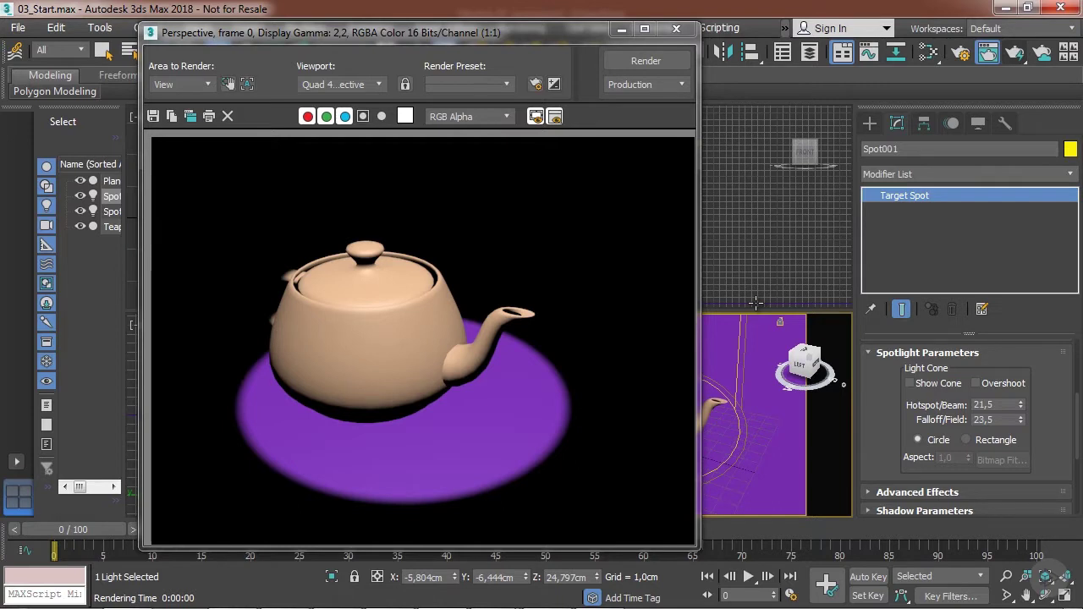
Raise Spot001's Falloff/Field to 37,2 and render to compare the softer light pool
left_click(676, 29)
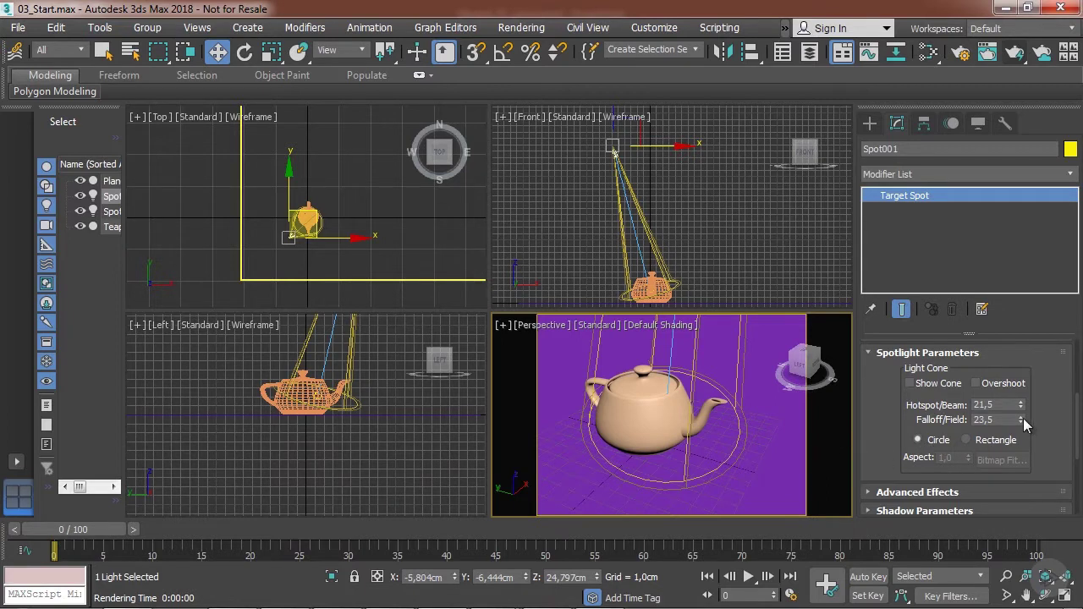
left_click_drag(1021, 418, 1026, 305)
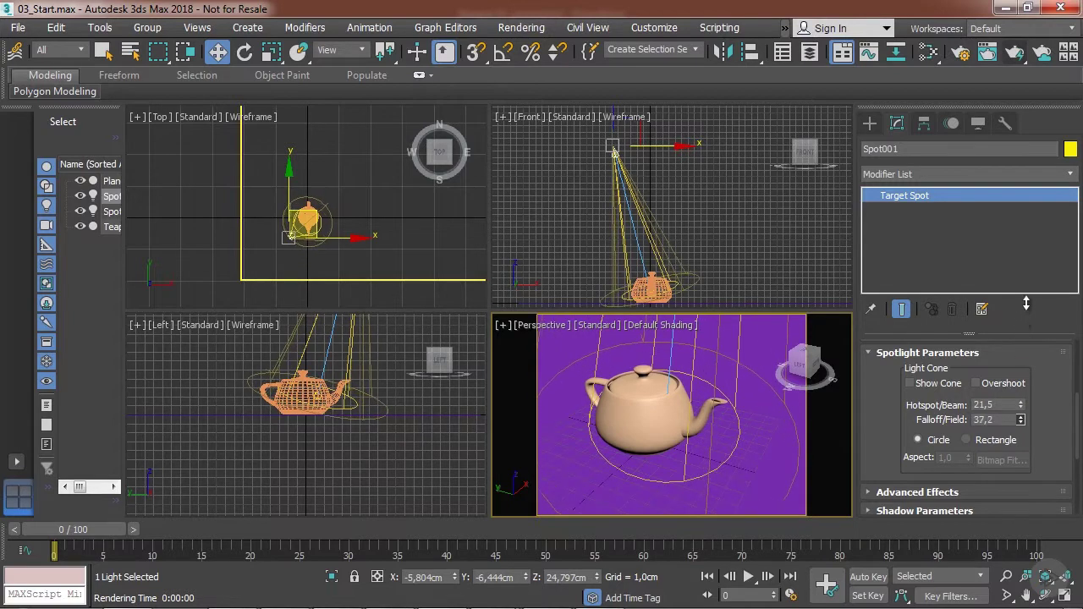
left_click(988, 54)
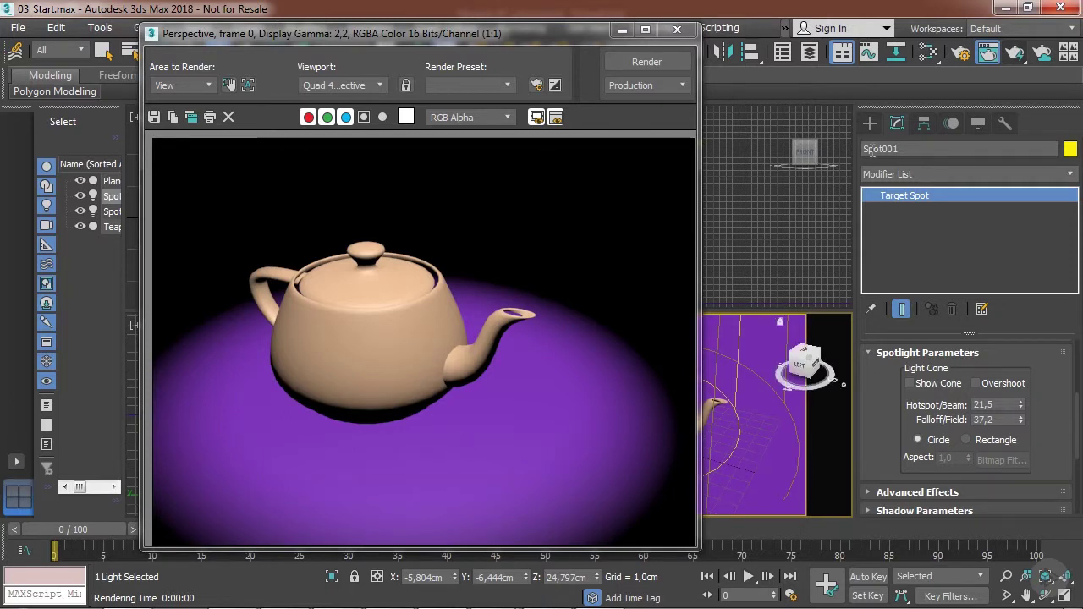
left_click(677, 28)
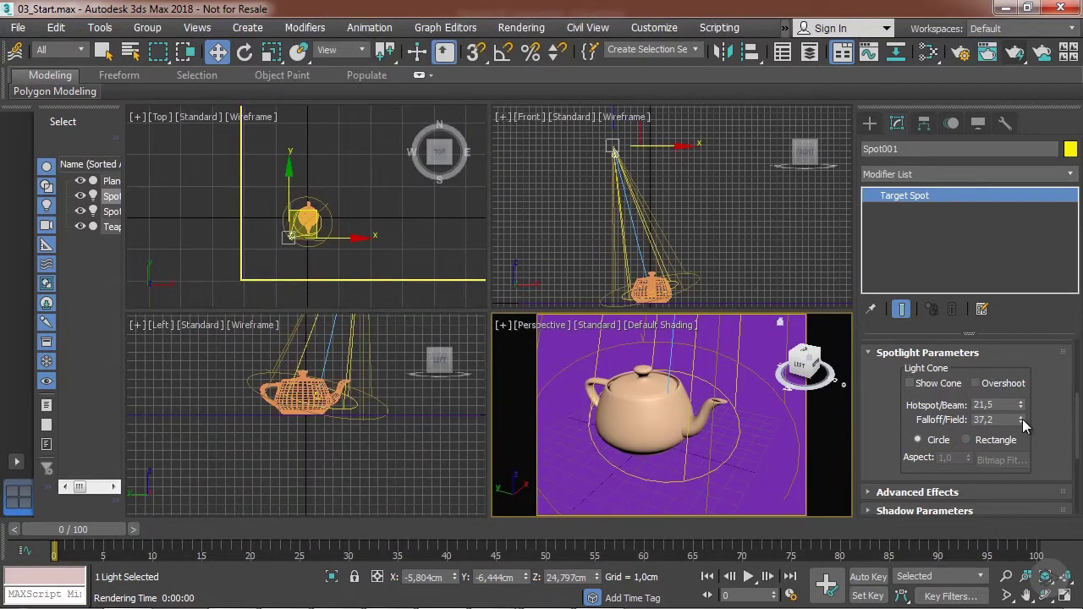
Raise Falloff/Field to 55,9 and render the much broader light pool
left_click_drag(1021, 421, 1021, 259)
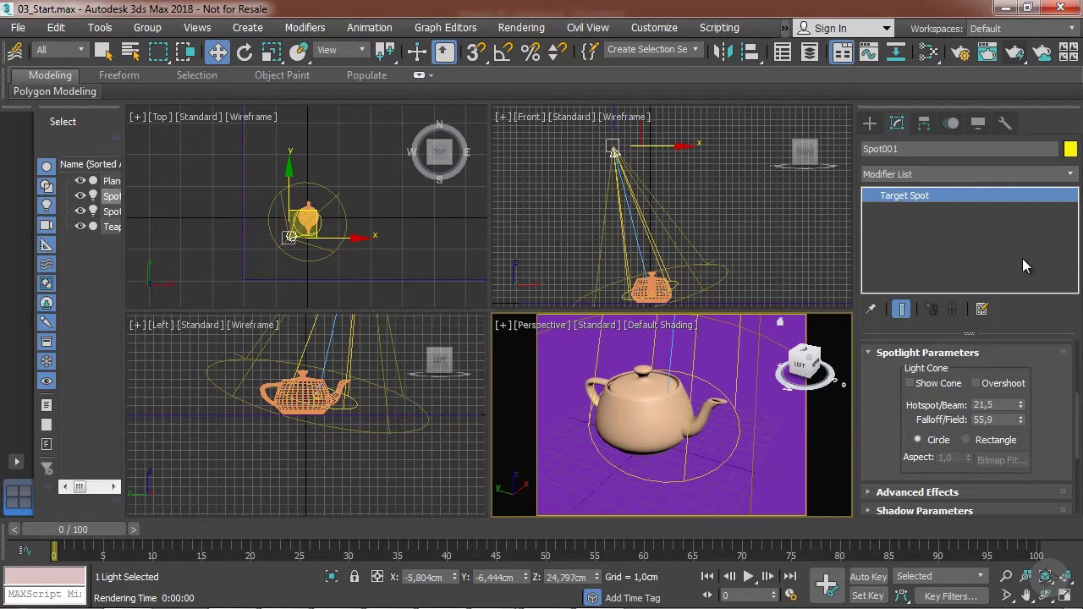
left_click(987, 53)
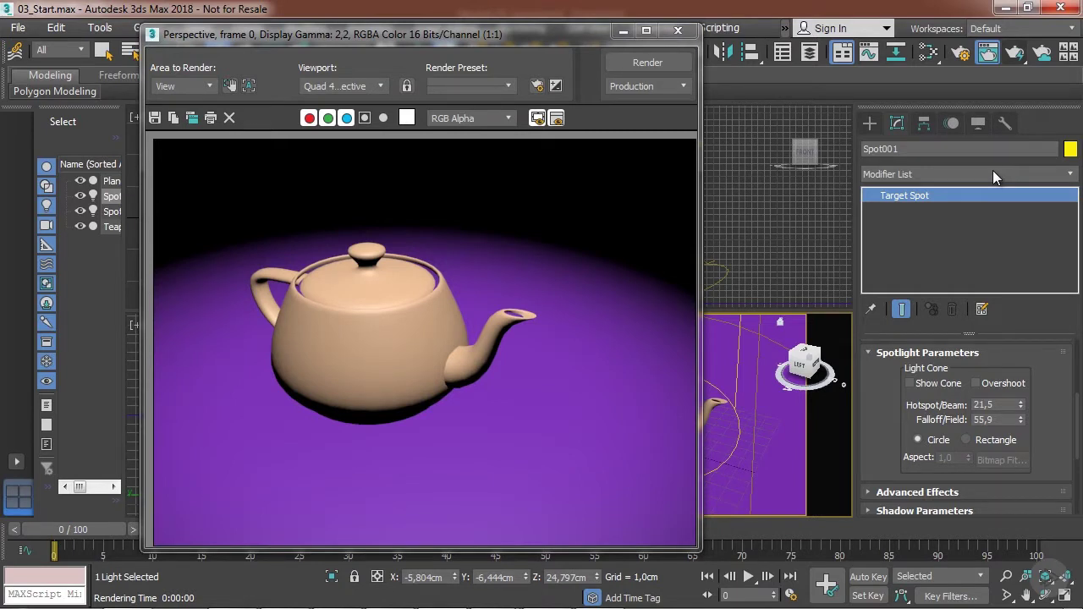
left_click(677, 30)
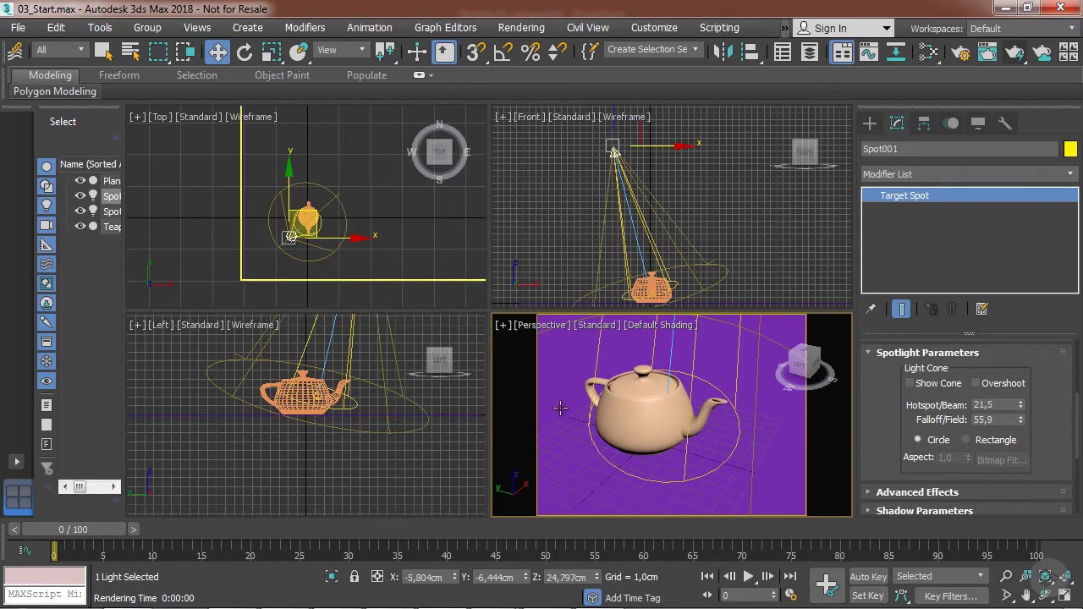
Lower Falloff/Field to 23,8 and switch Spot001's light cone to Rectangle with Aspect 1,0
left_click_drag(1020, 419, 1025, 96)
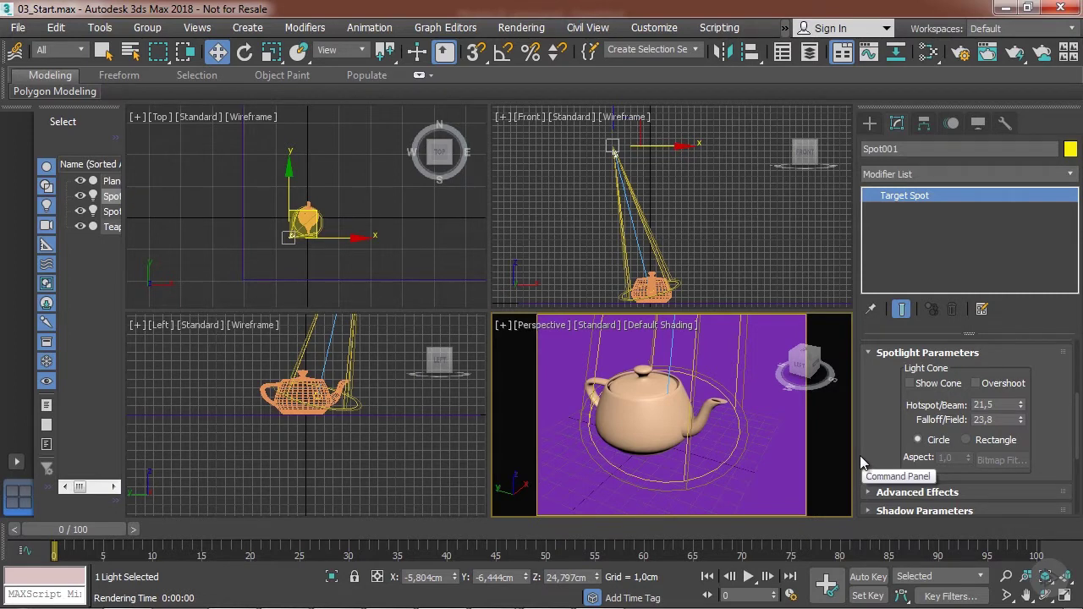
left_click(965, 440)
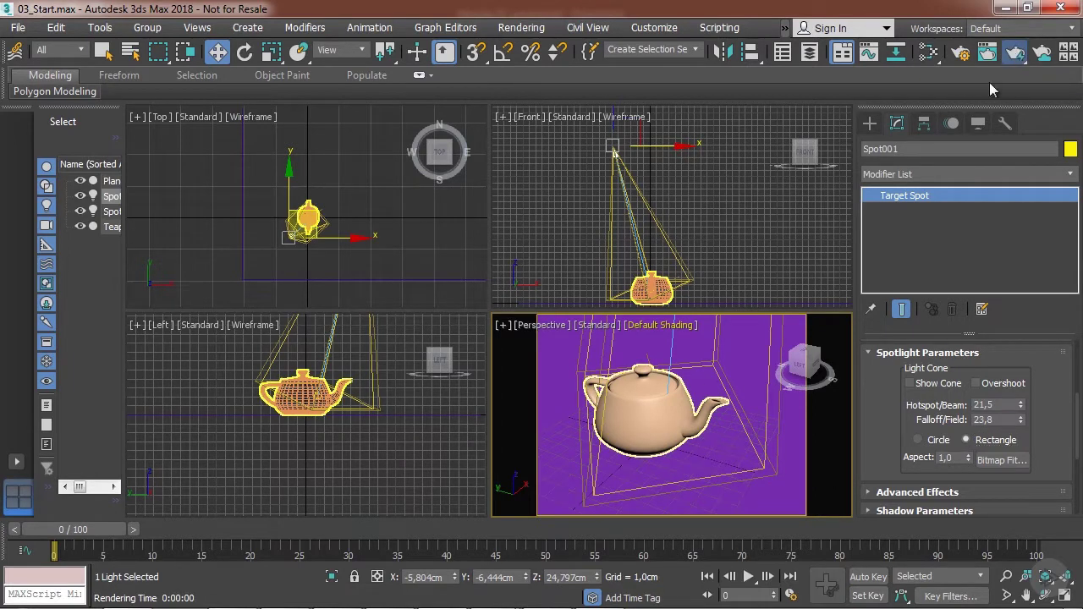
Render the rectangular beam, then widen Falloff/Field to 45,1 and render again
left_click(987, 53)
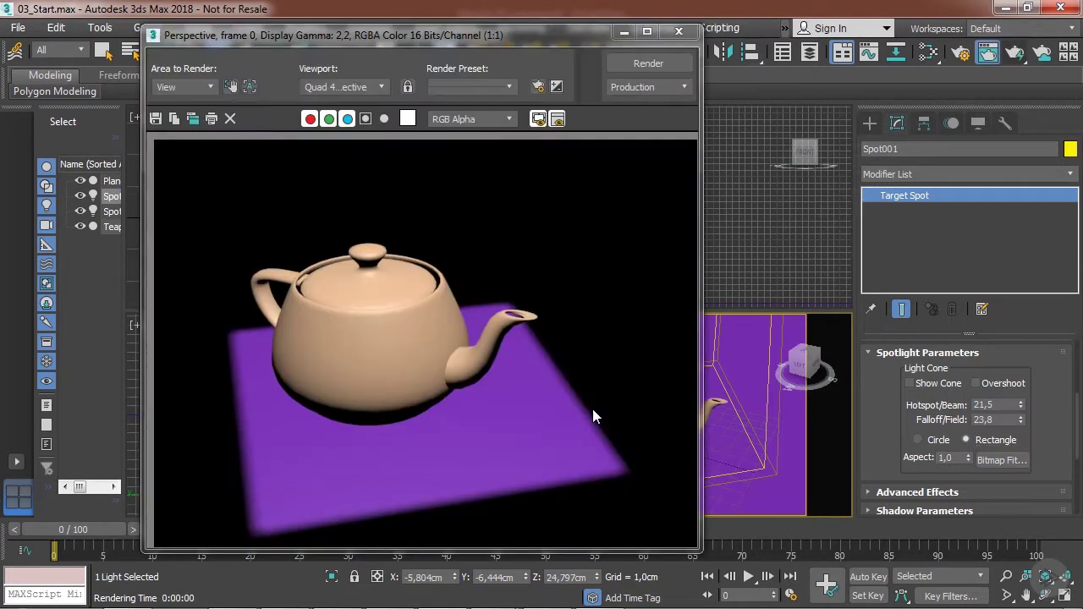
left_click(678, 31)
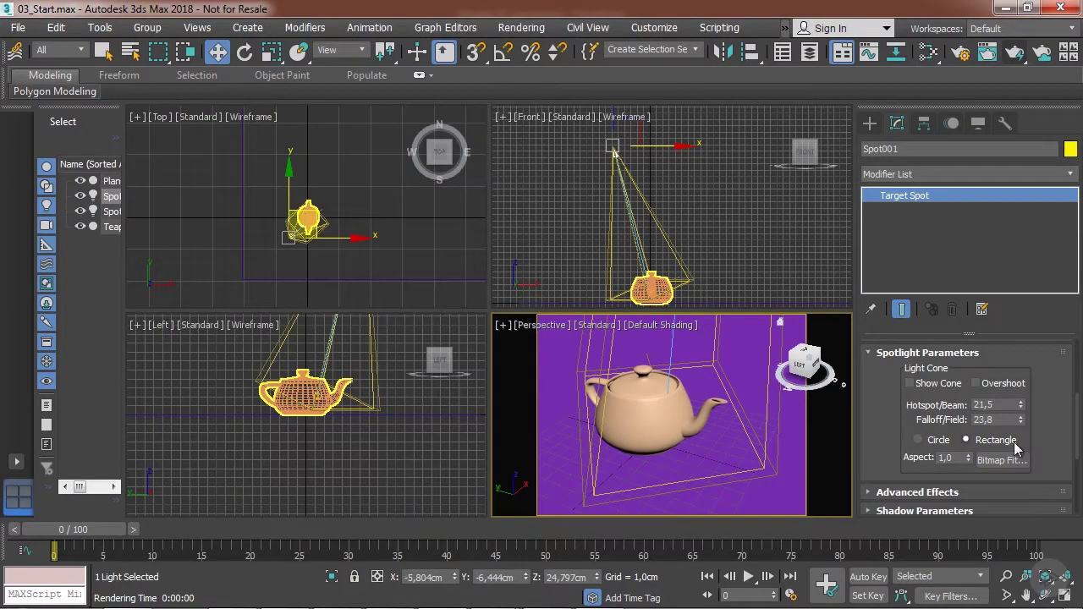
left_click_drag(1022, 417, 1039, 243)
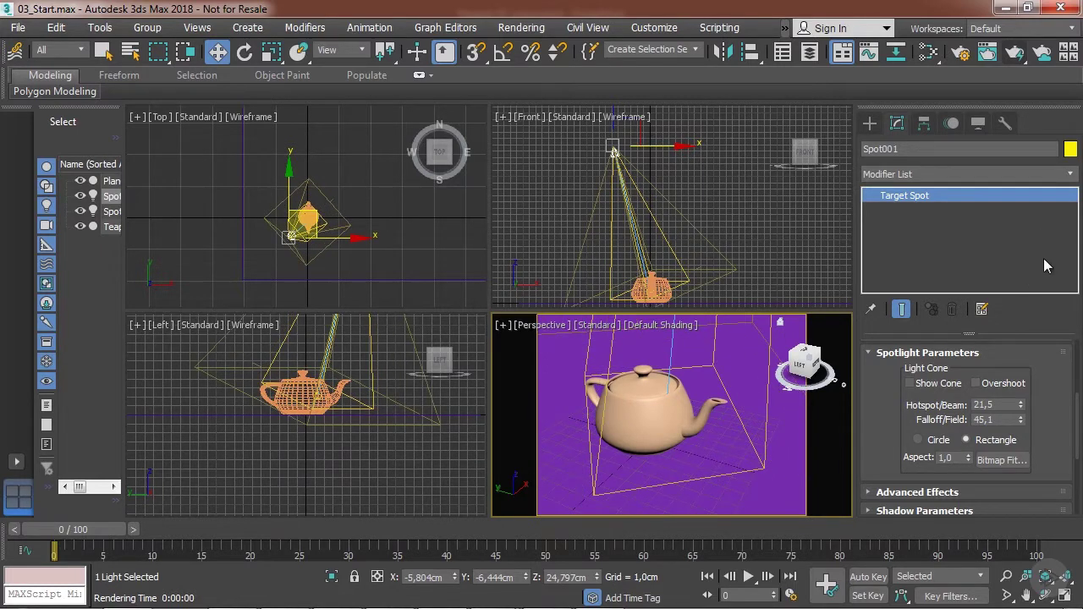
left_click(995, 56)
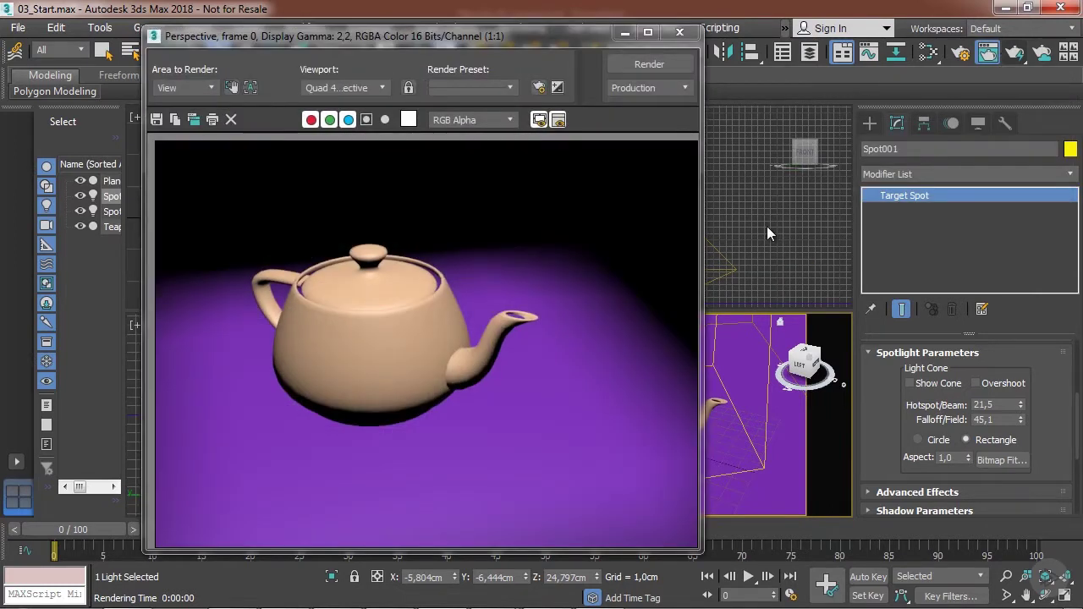
left_click(680, 31)
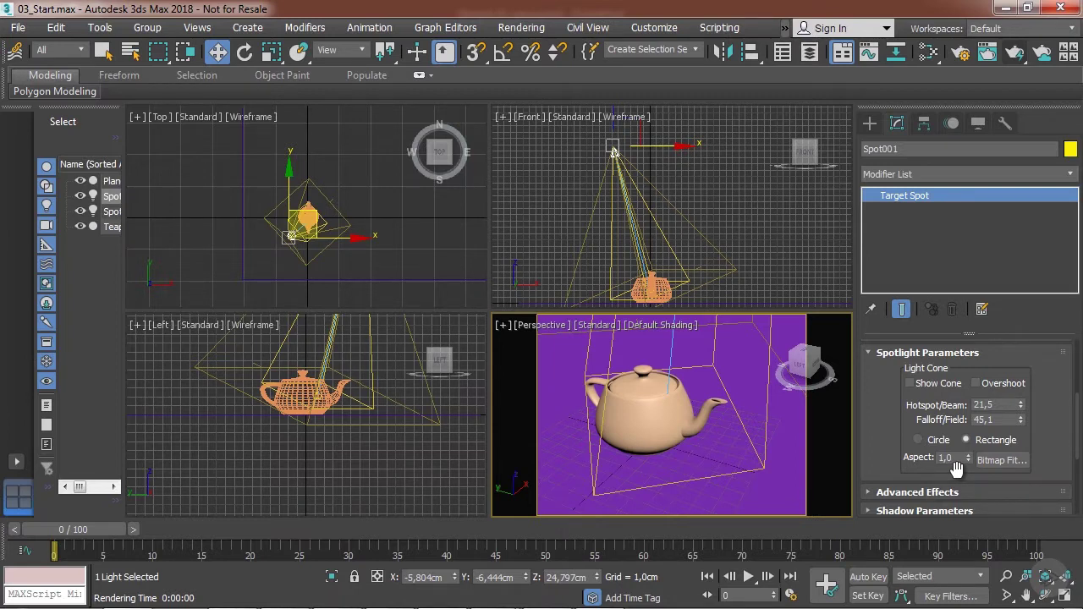
Raise the rectangular beam's Aspect from 1,0 to 1,23
left_click_drag(968, 458, 985, 436)
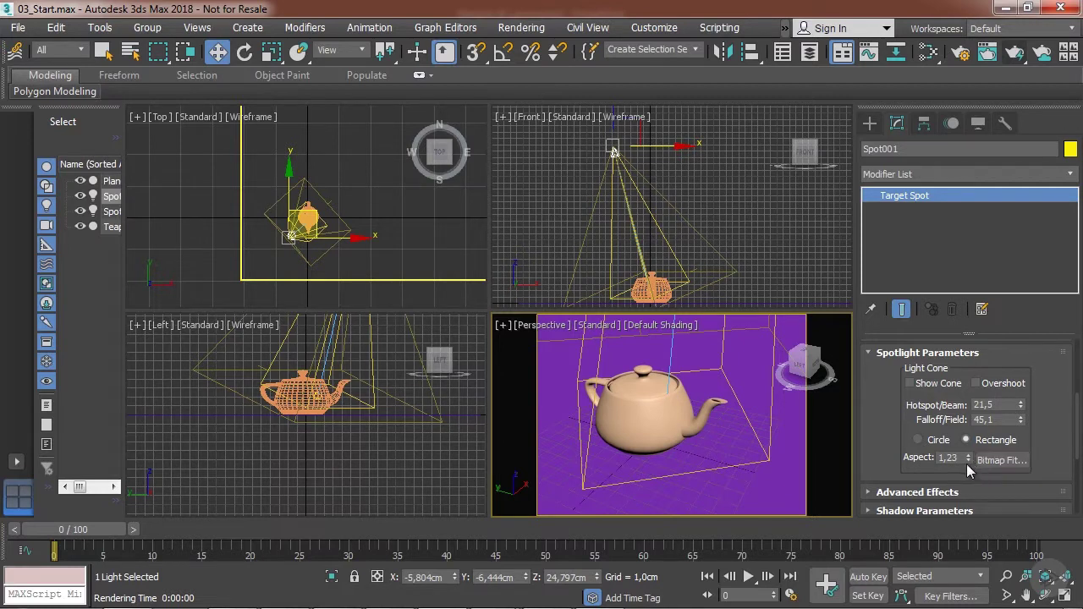
Enable Overshoot on the spotlight and render the teapot under the 1,23-aspect beam
left_click(976, 384)
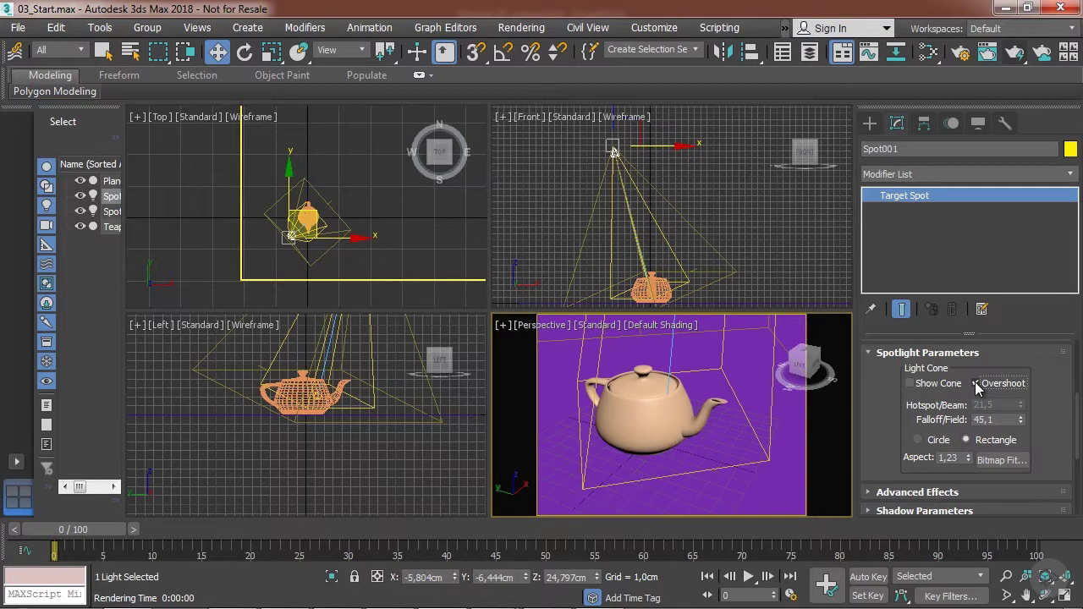
left_click(976, 384)
left_click(976, 384)
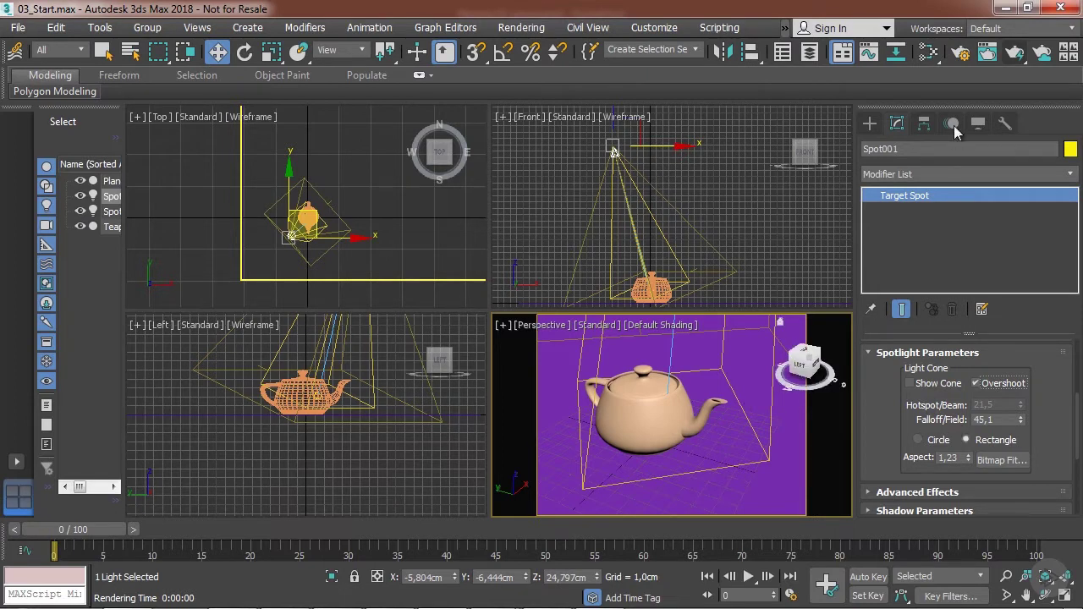
left_click(1019, 53)
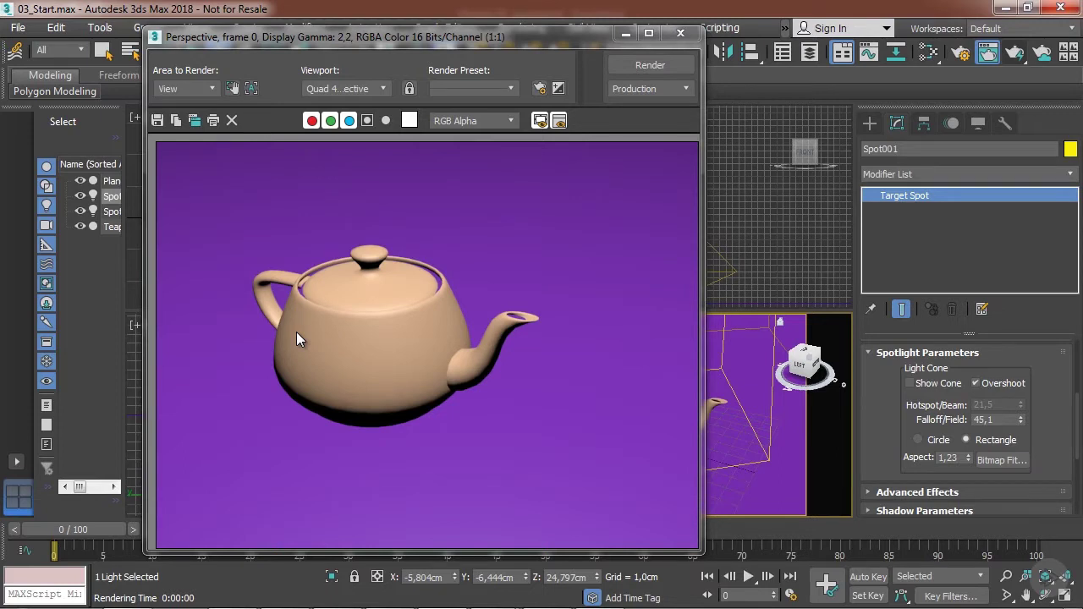
left_click(680, 32)
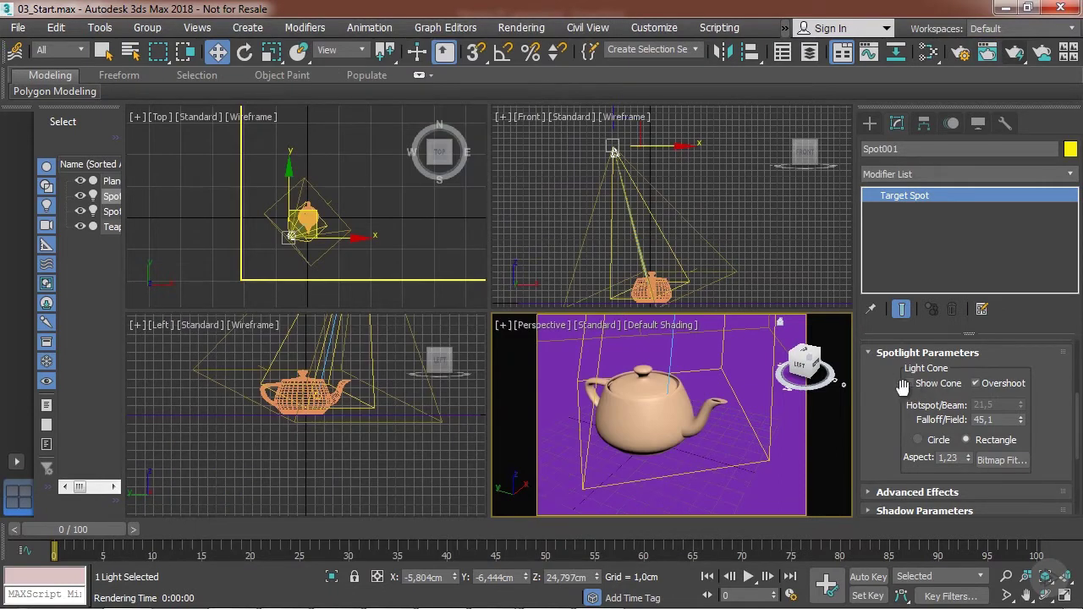
Switch Spot001's light type to Directional in General Parameters
scroll(911, 388, "up", 3)
scroll(886, 375, "up", 2)
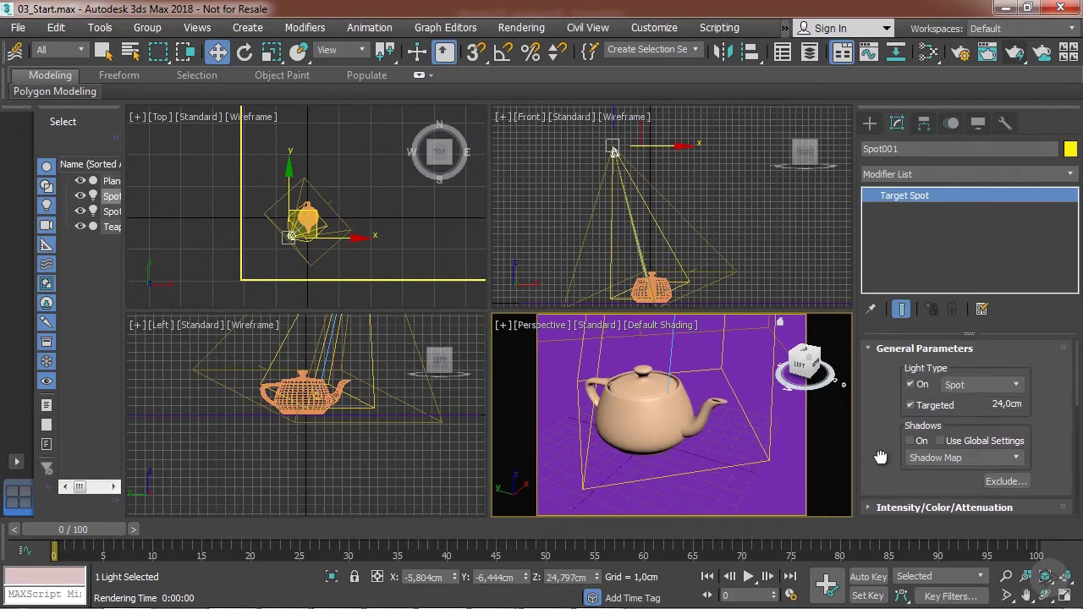
left_click(977, 381)
left_click(977, 412)
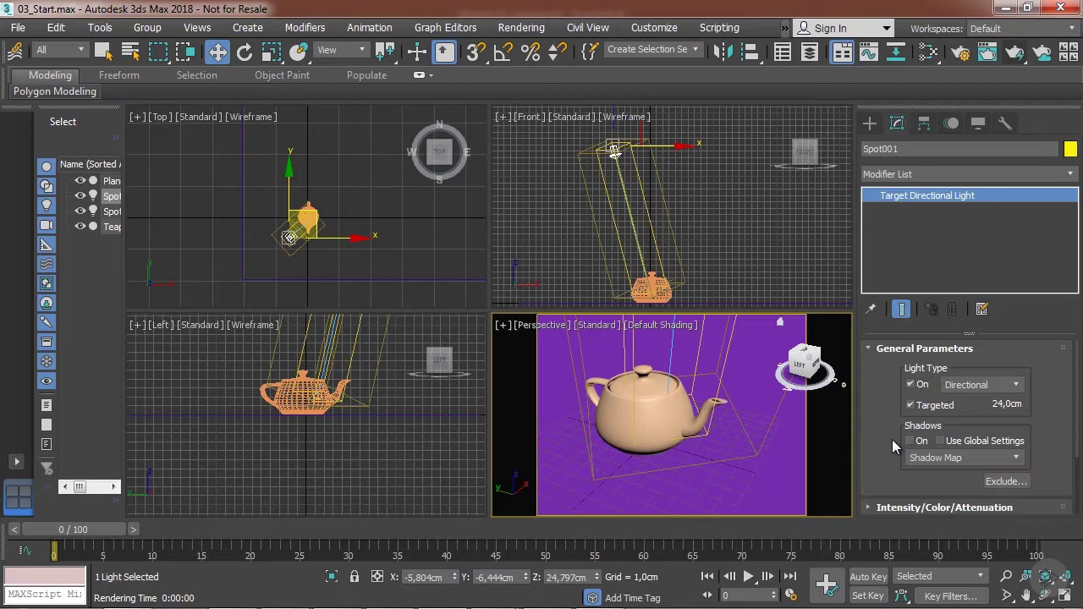
Turn off Overshoot and Show Cone in the light's Directional Parameters
left_click_drag(882, 454, 888, 331)
left_click(928, 429)
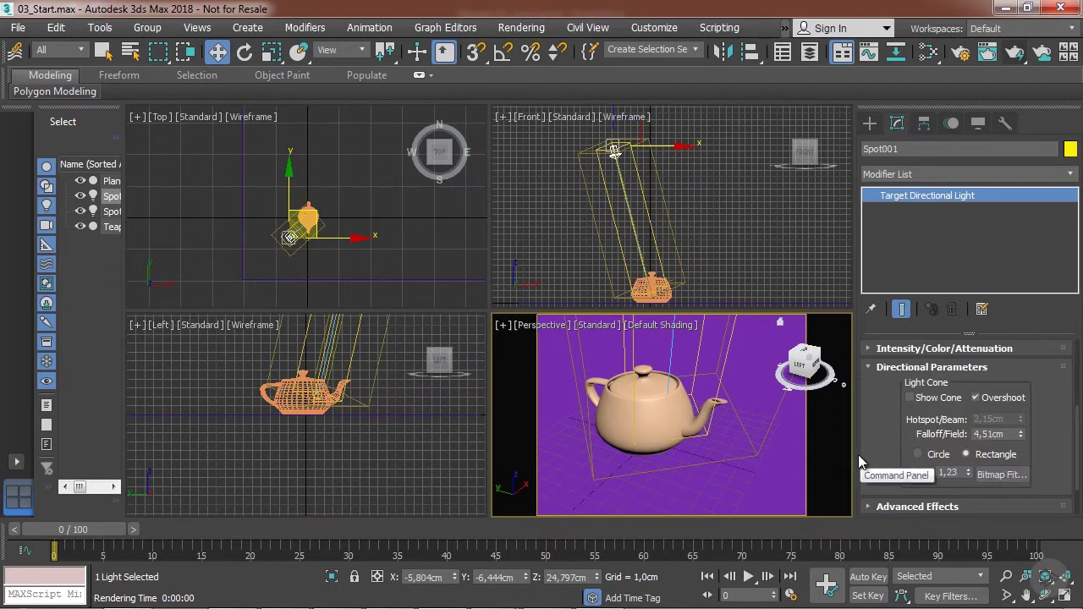
left_click(977, 399)
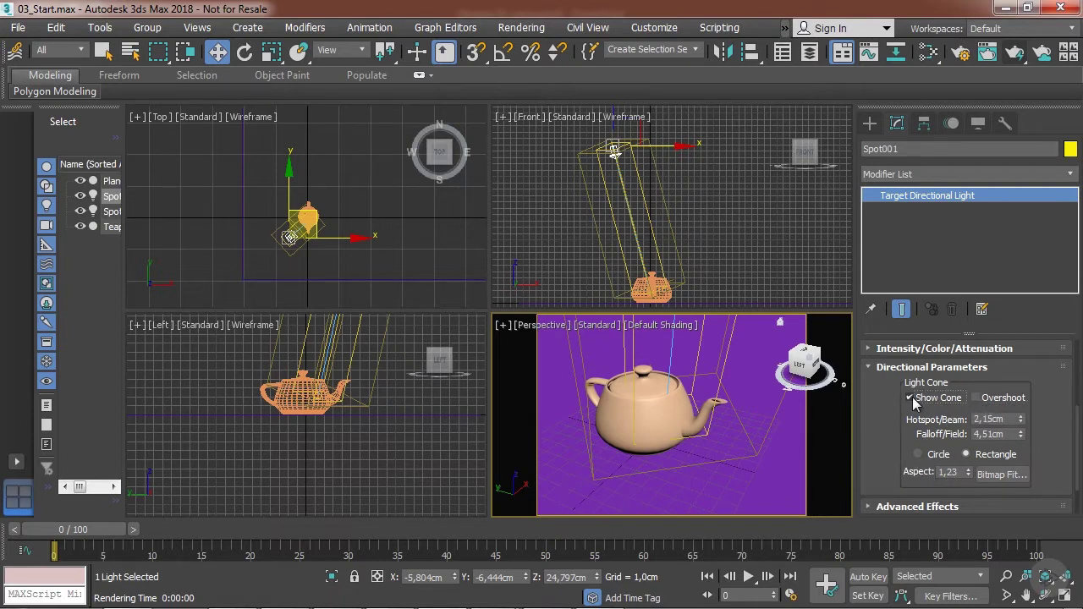
left_click(910, 398)
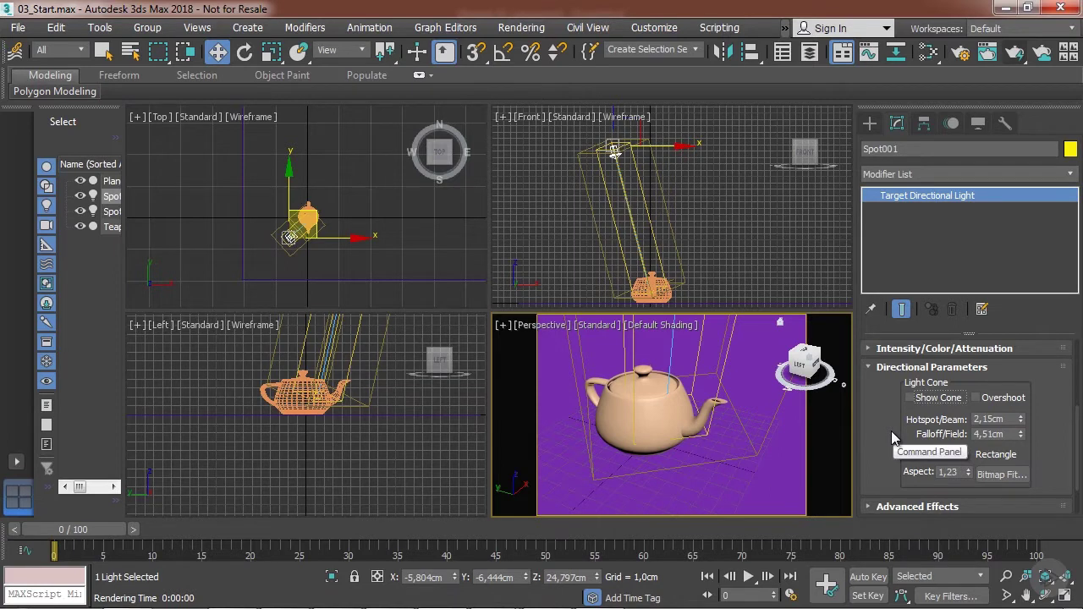
left_click(918, 455)
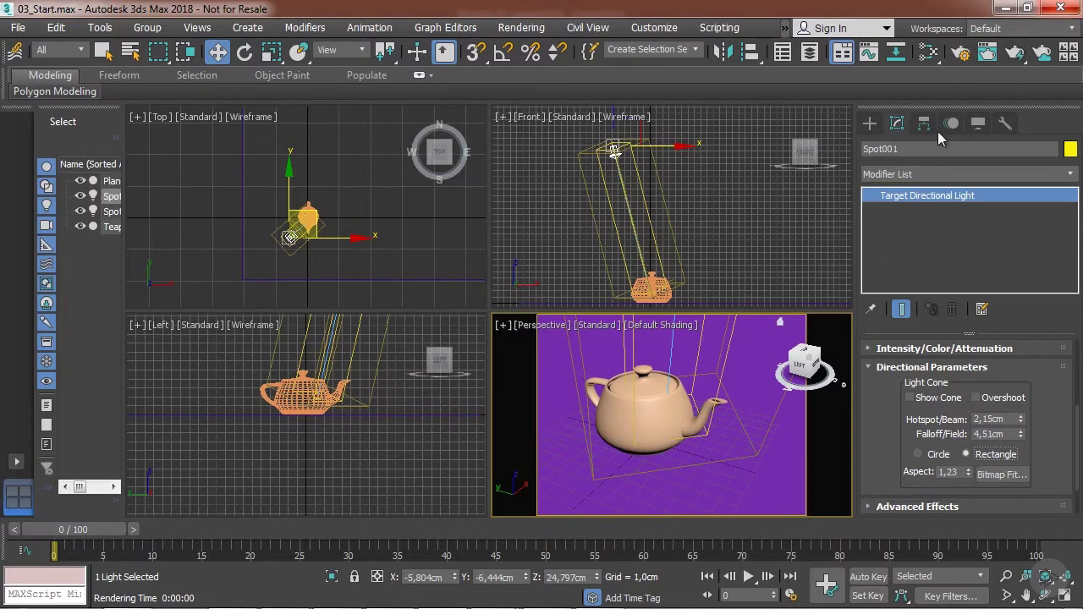
Render the teapot to see the directional light's rectangular purple pool beneath it
left_click(1015, 53)
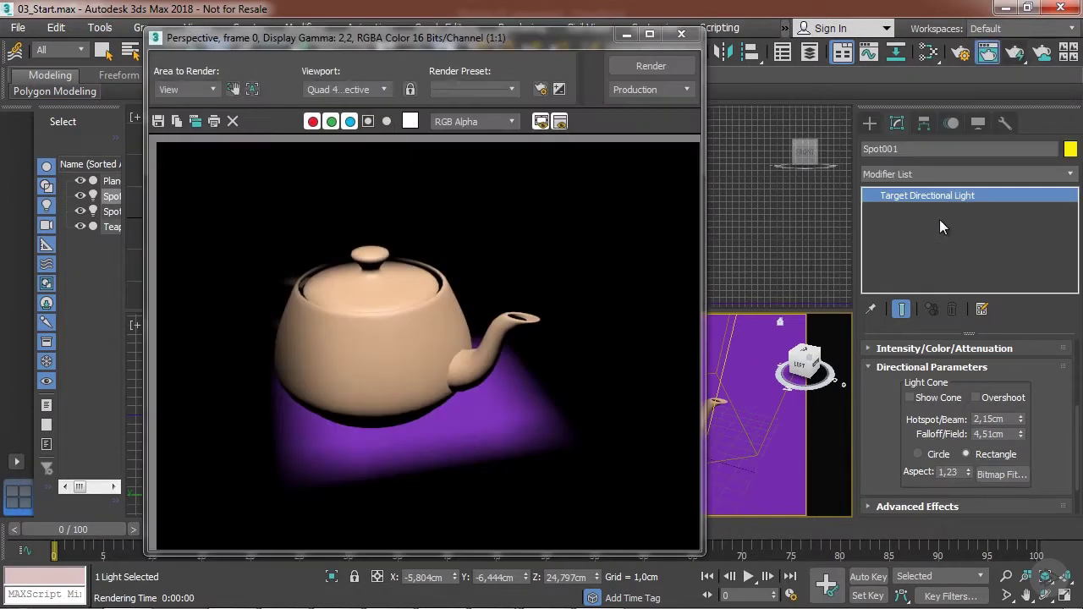
left_click(681, 35)
Set Spot001's light type to Omni in General Parameters
scroll(884, 390, "up", 5)
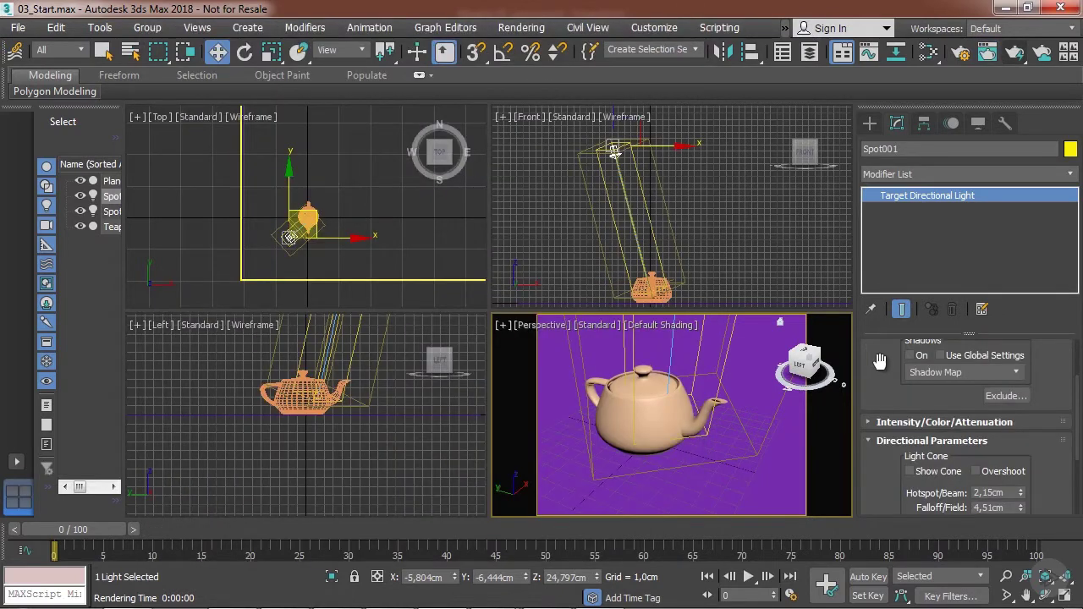
left_click(976, 386)
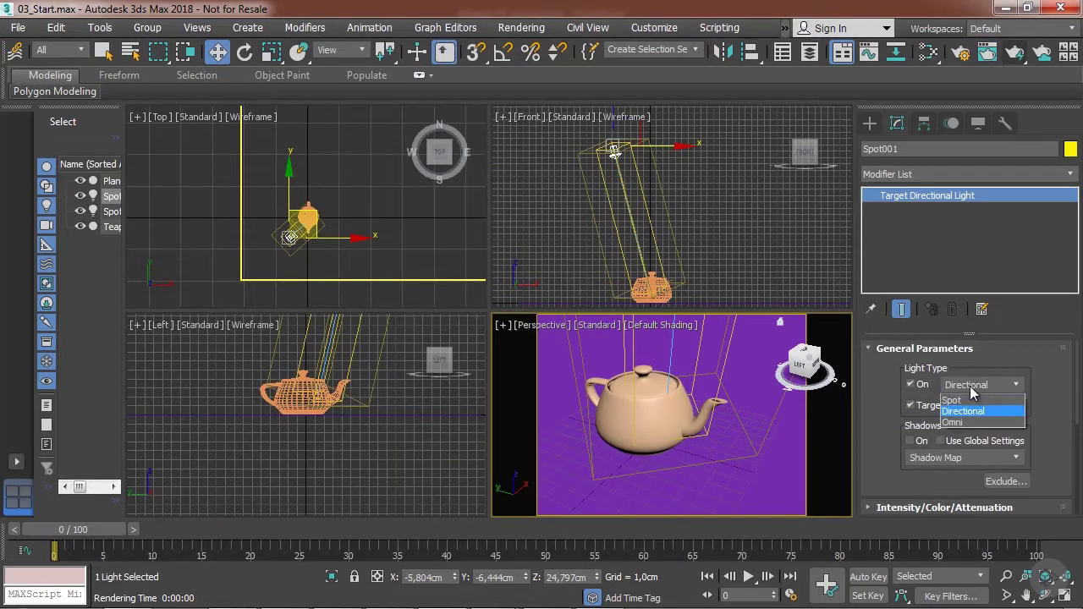
left_click(972, 422)
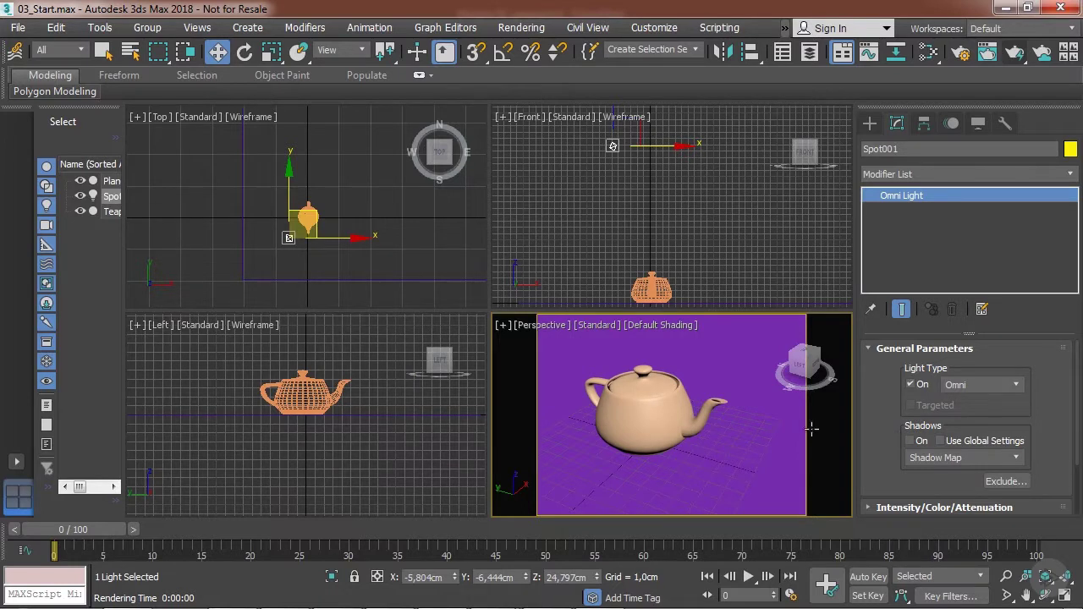
Render the teapot under the omni light, showing an evenly lit purple scene
left_click(1014, 52)
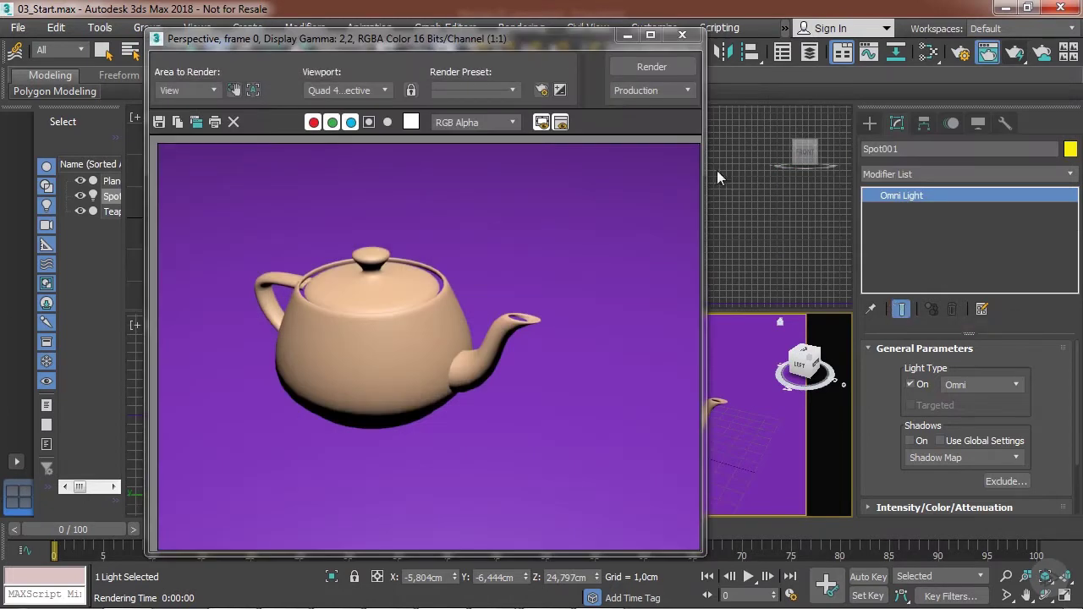
left_click(682, 35)
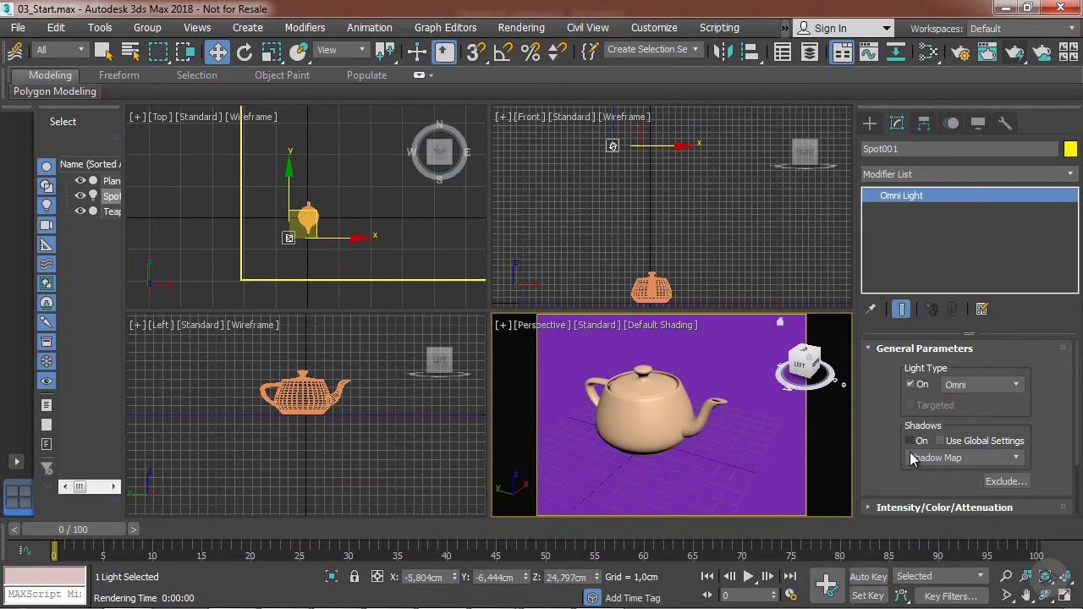
left_click_drag(883, 460, 888, 364)
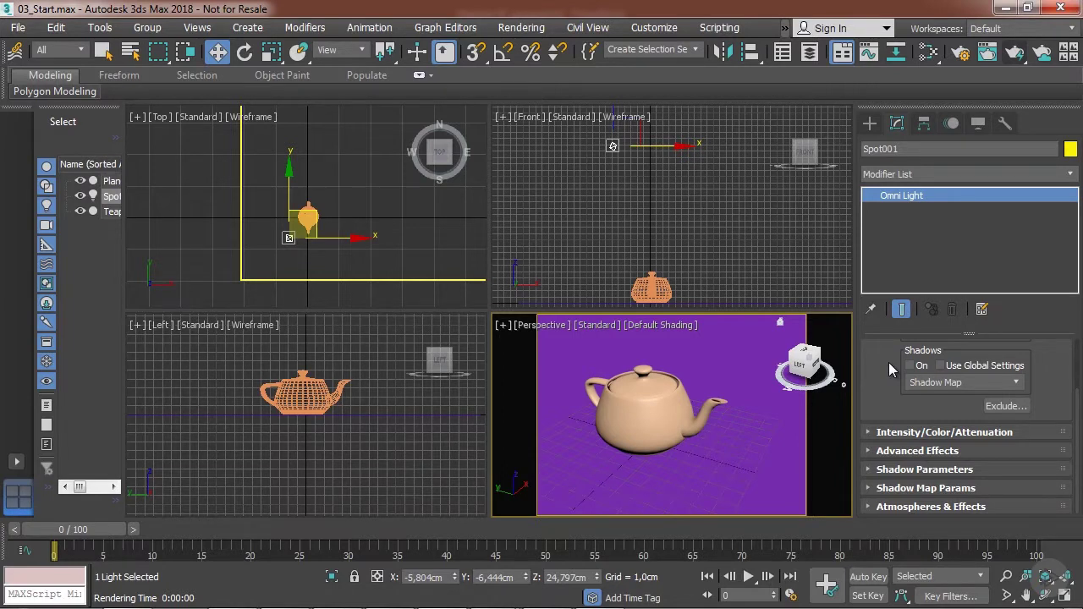
left_click_drag(888, 362, 883, 437)
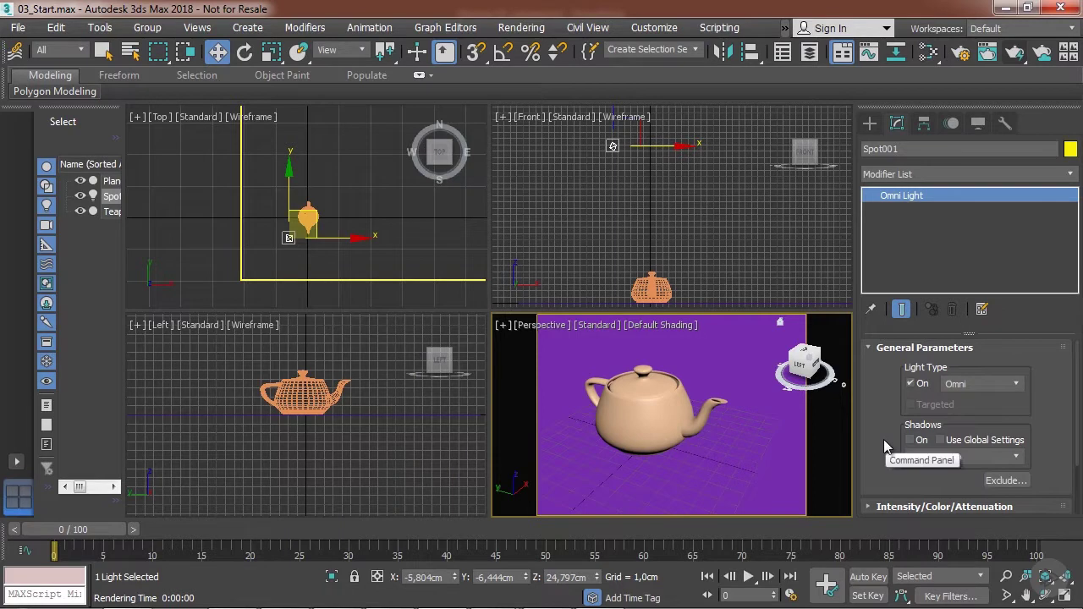